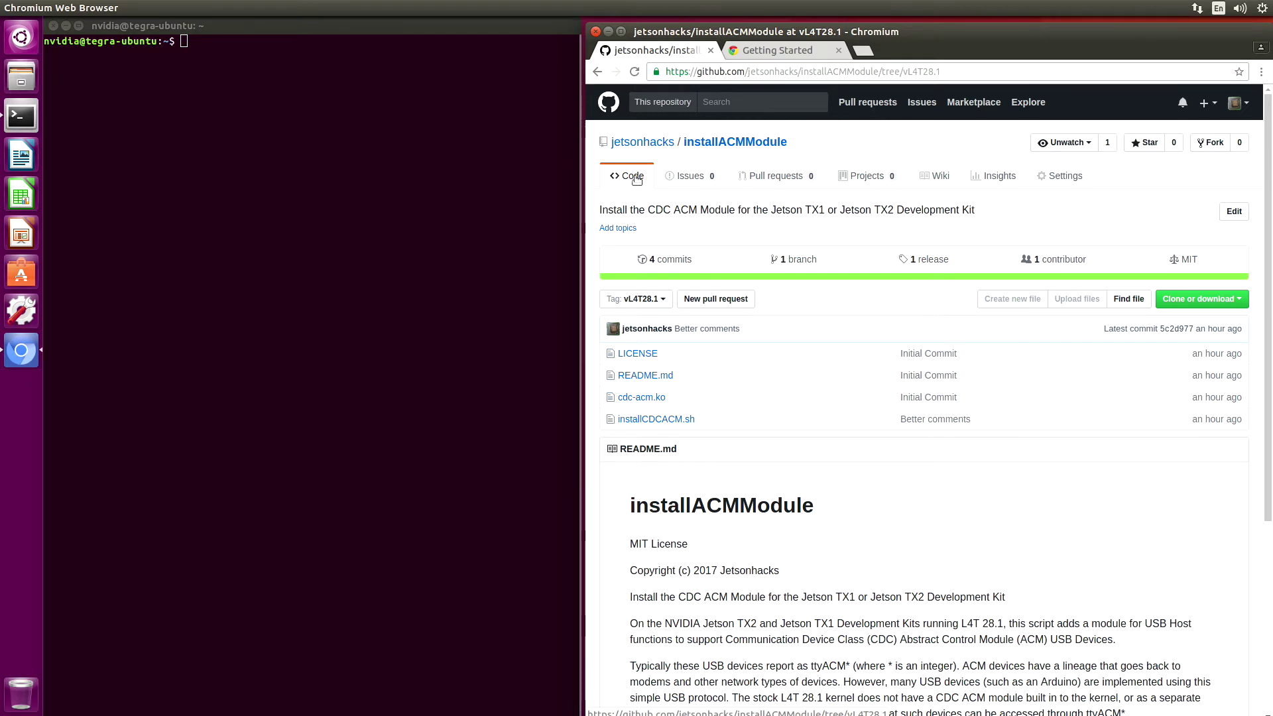
Step: Run lsmod and ls /dev/ttyACM* to confirm cdc_acm is absent and no ttyACM device exists
click(185, 41)
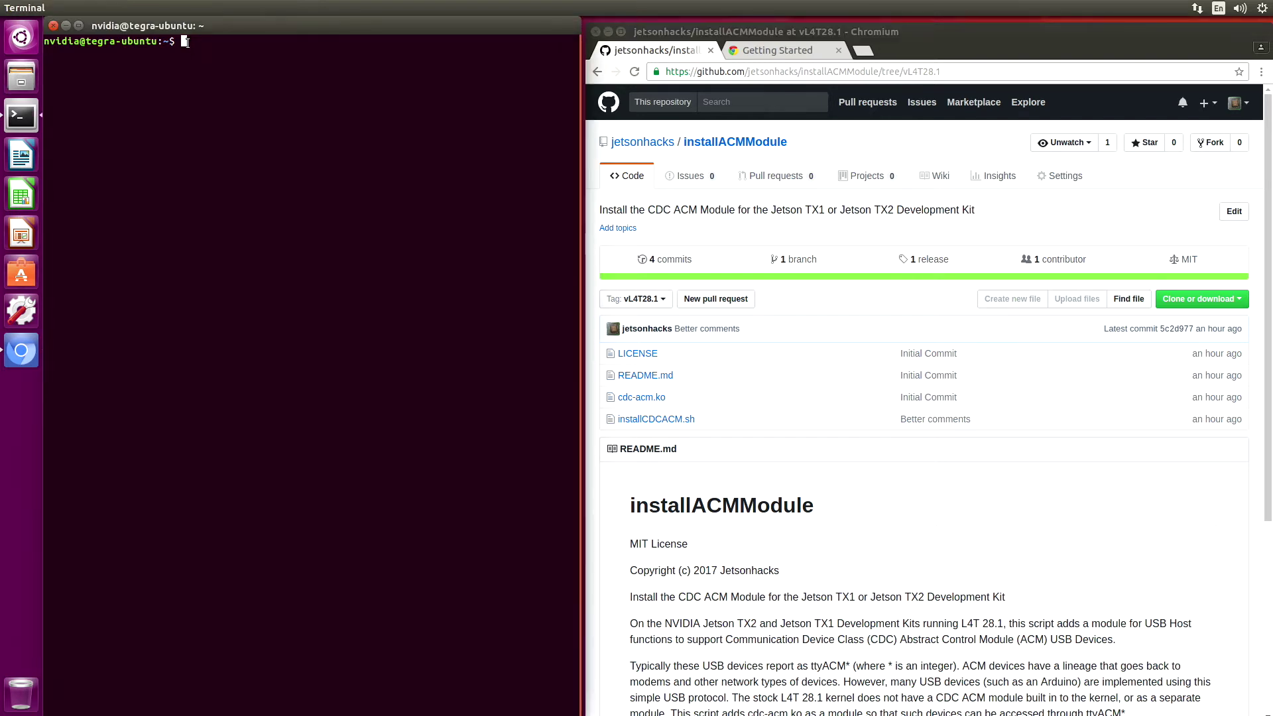
text(ls)
text(n)
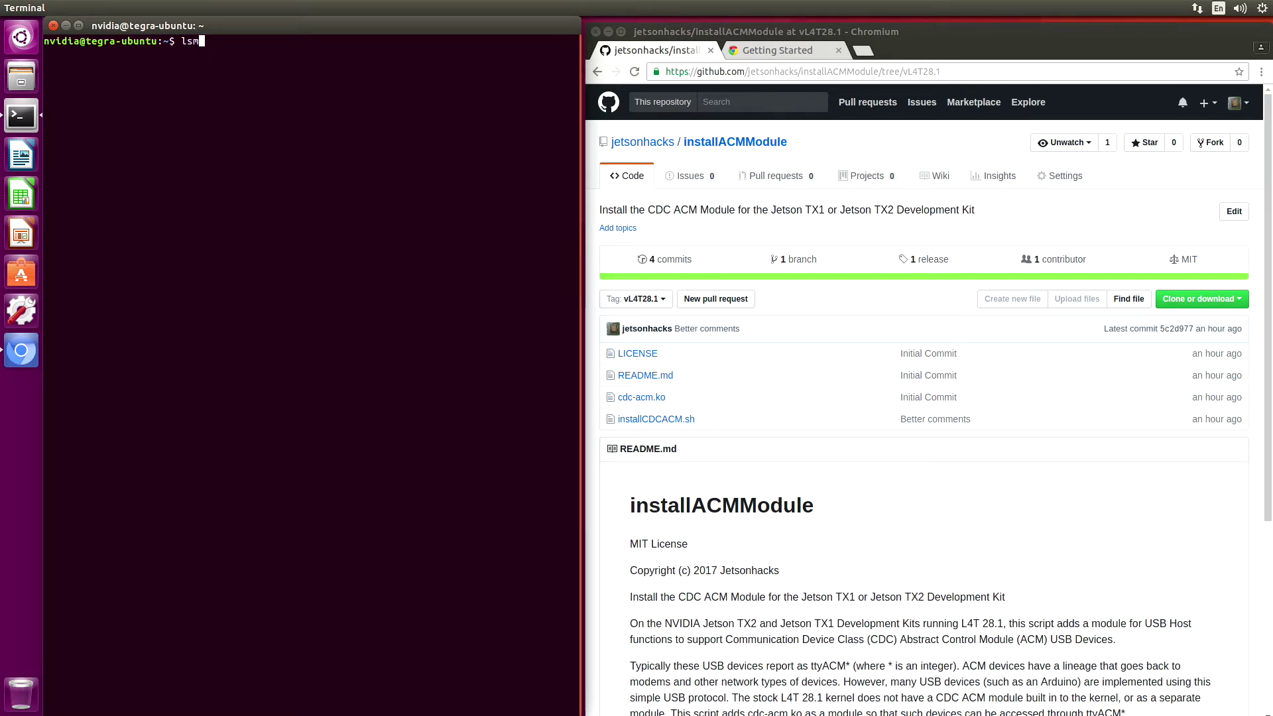
text(od)
key(Return)
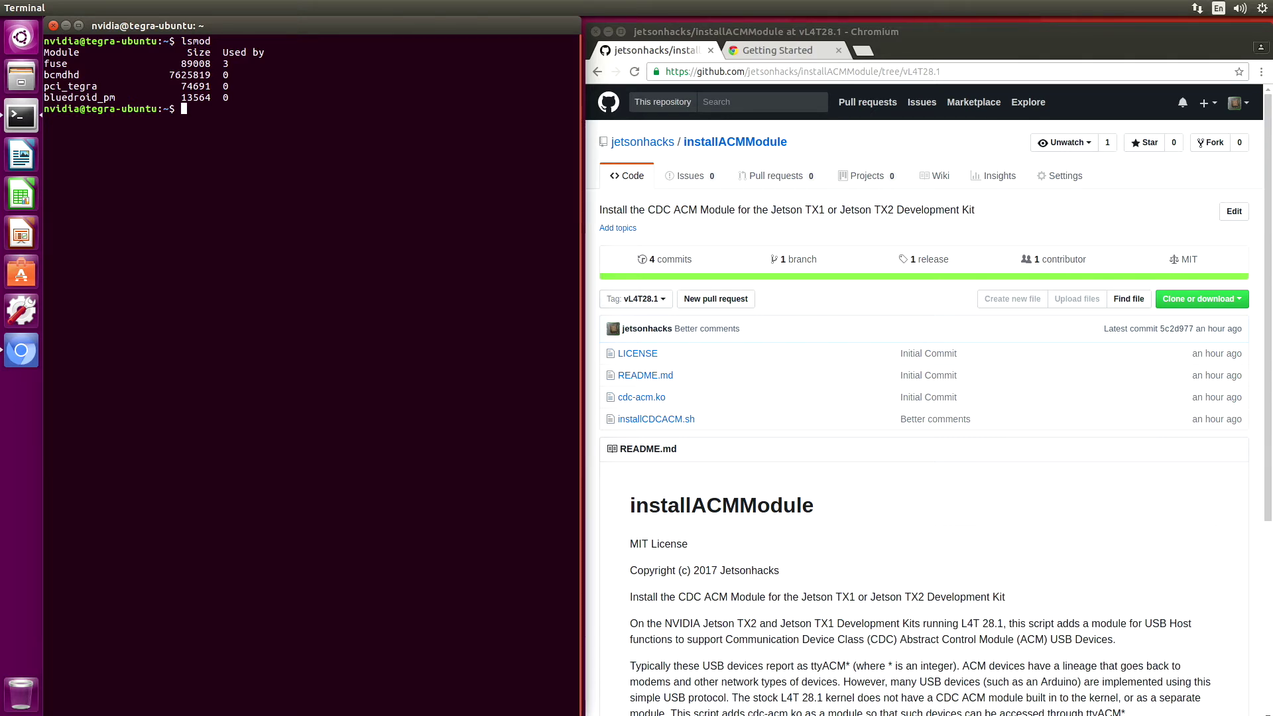
text(ls )
text(/dev/)
text(ttyACM)
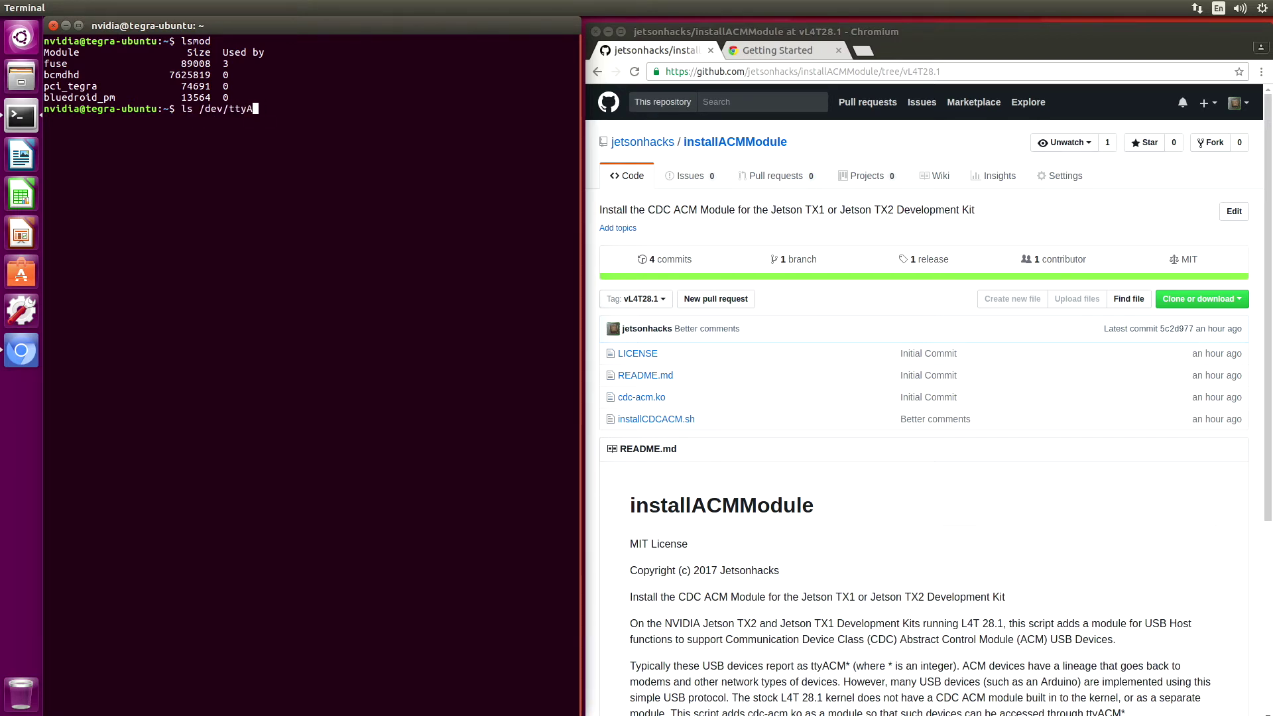
text(*)
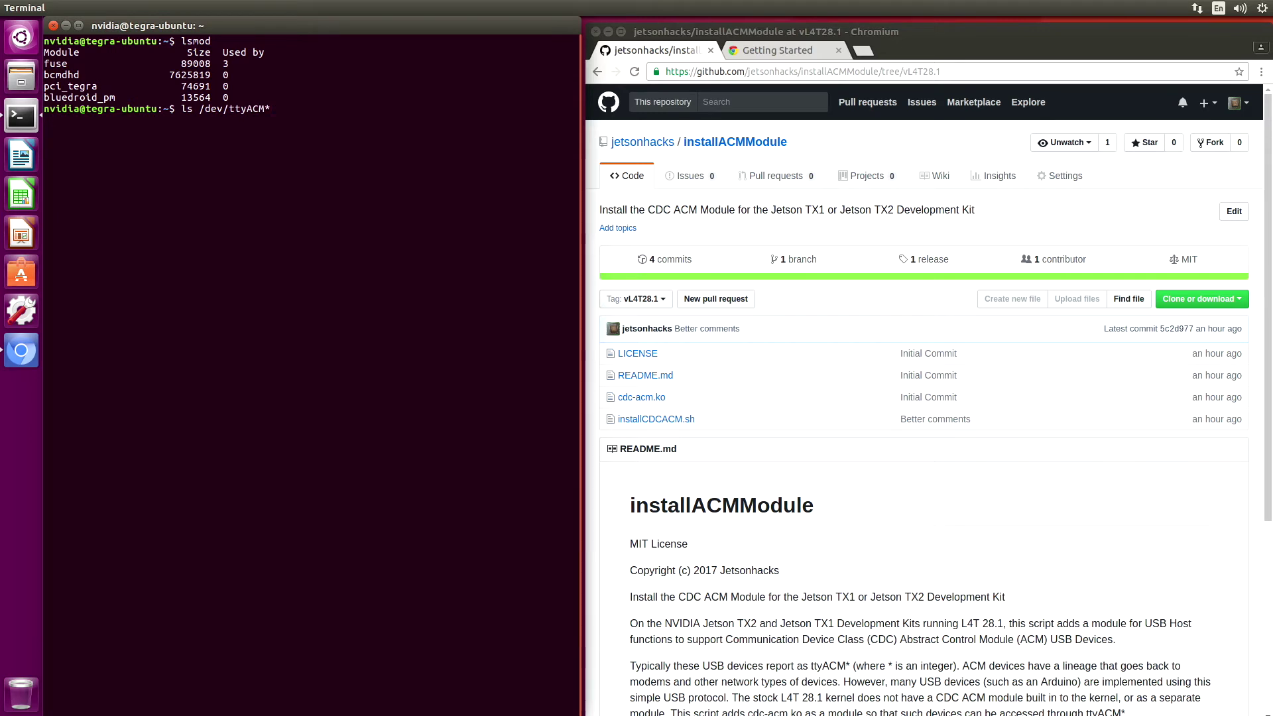
key(Return)
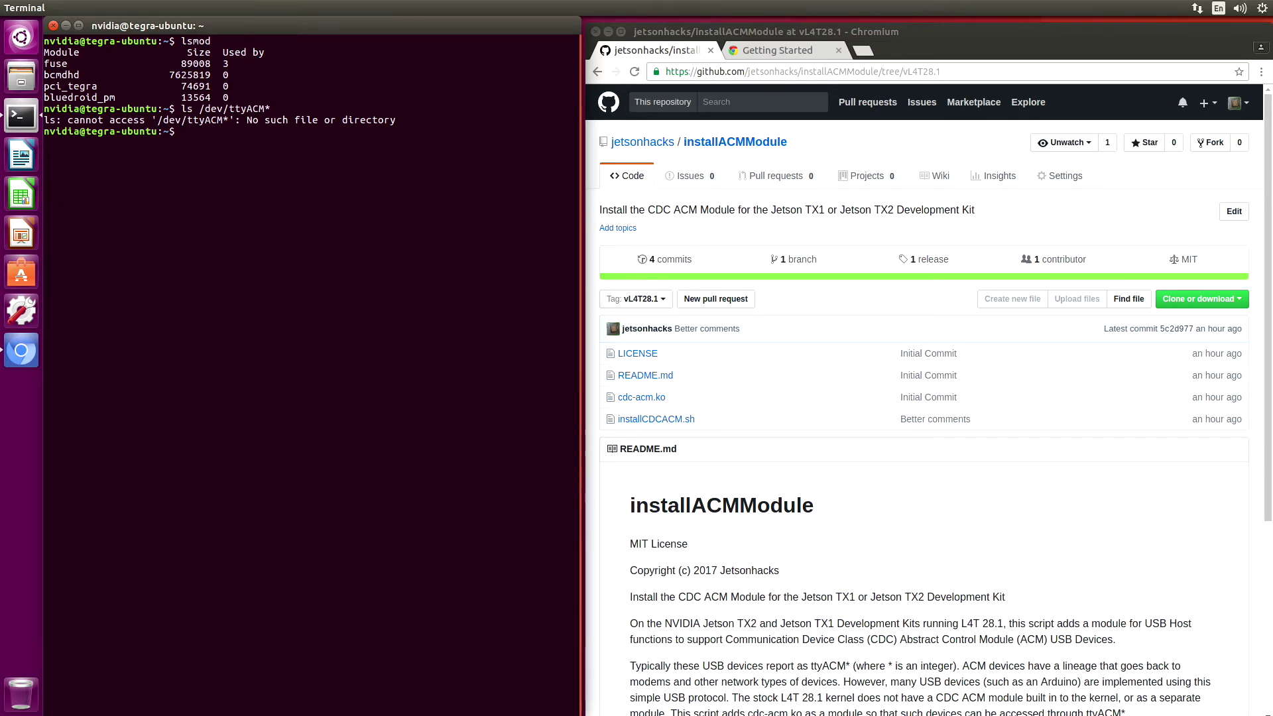
text(t clone)
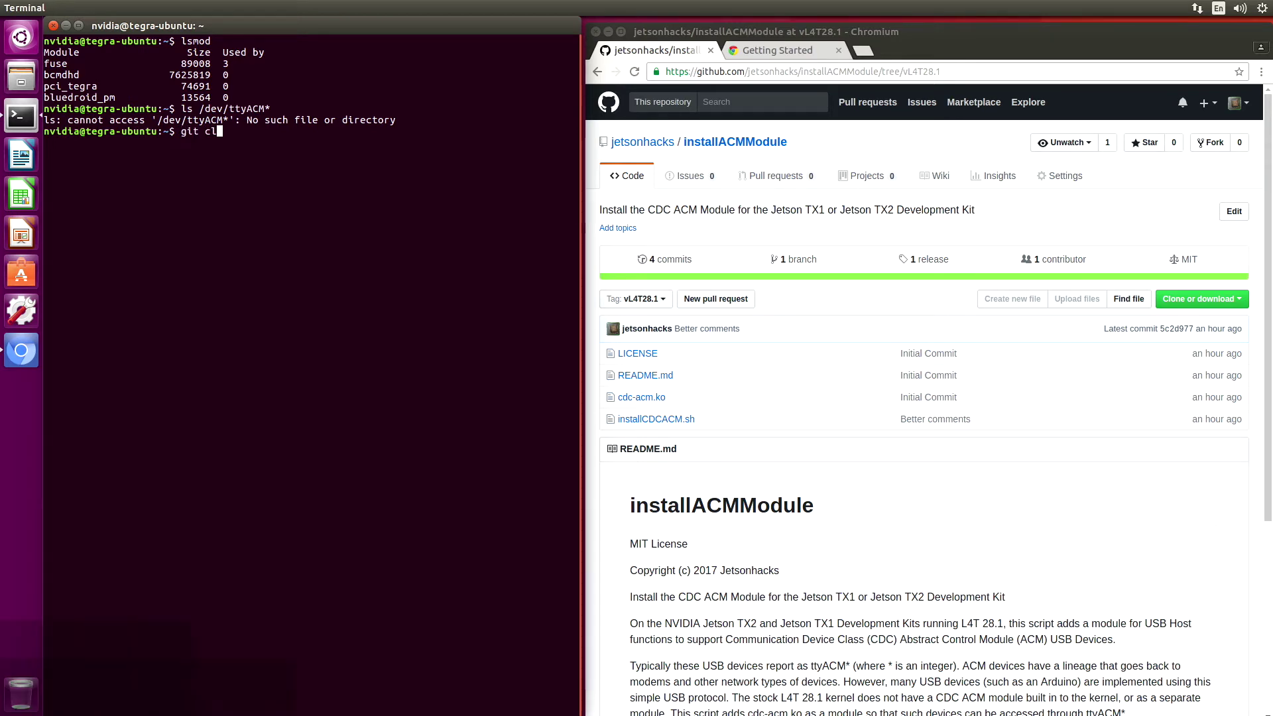
Step: Git clone installACMModule using the HTTPS URL copied from GitHub, then cd into it
click(1245, 303)
click(1228, 366)
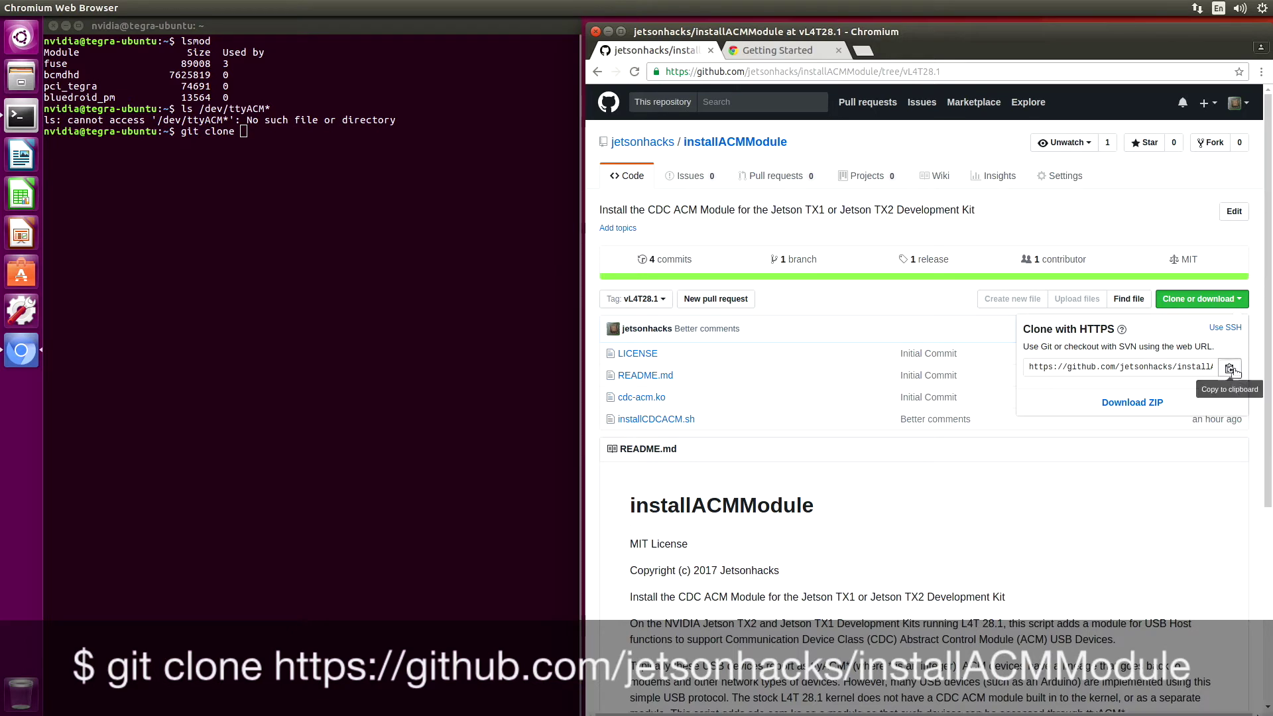
click(243, 130)
right_click(240, 124)
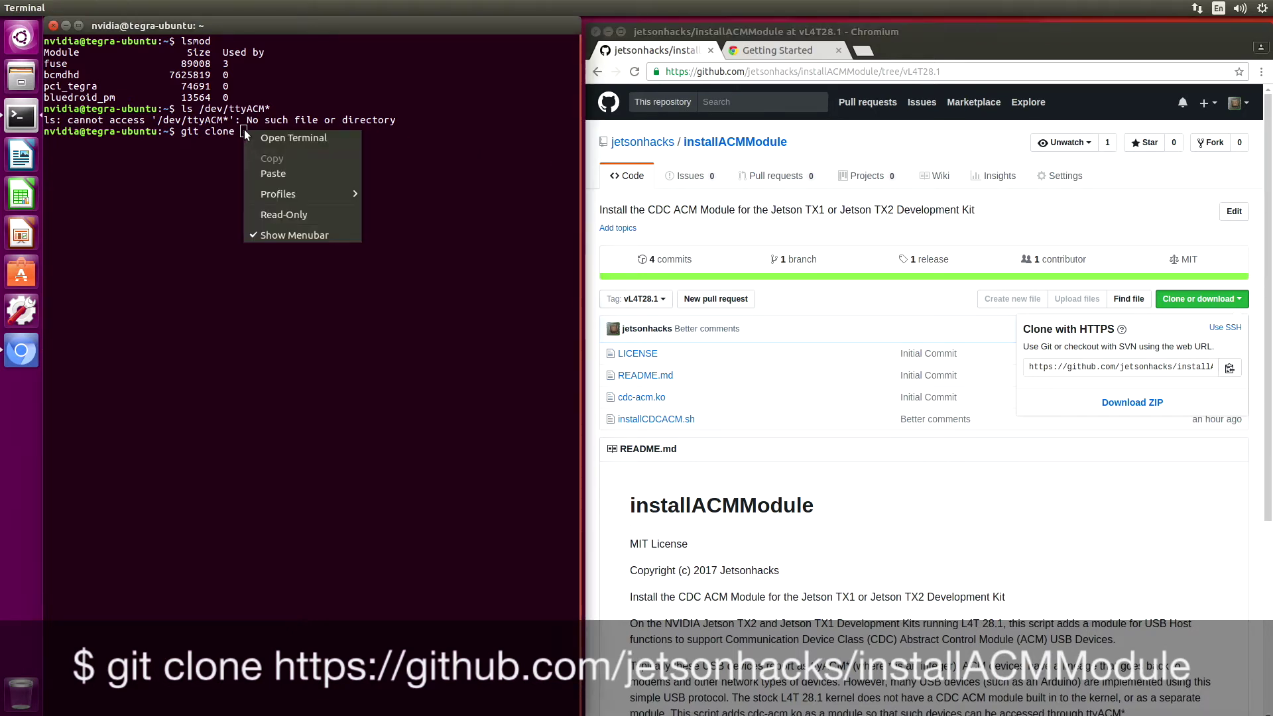
click(273, 171)
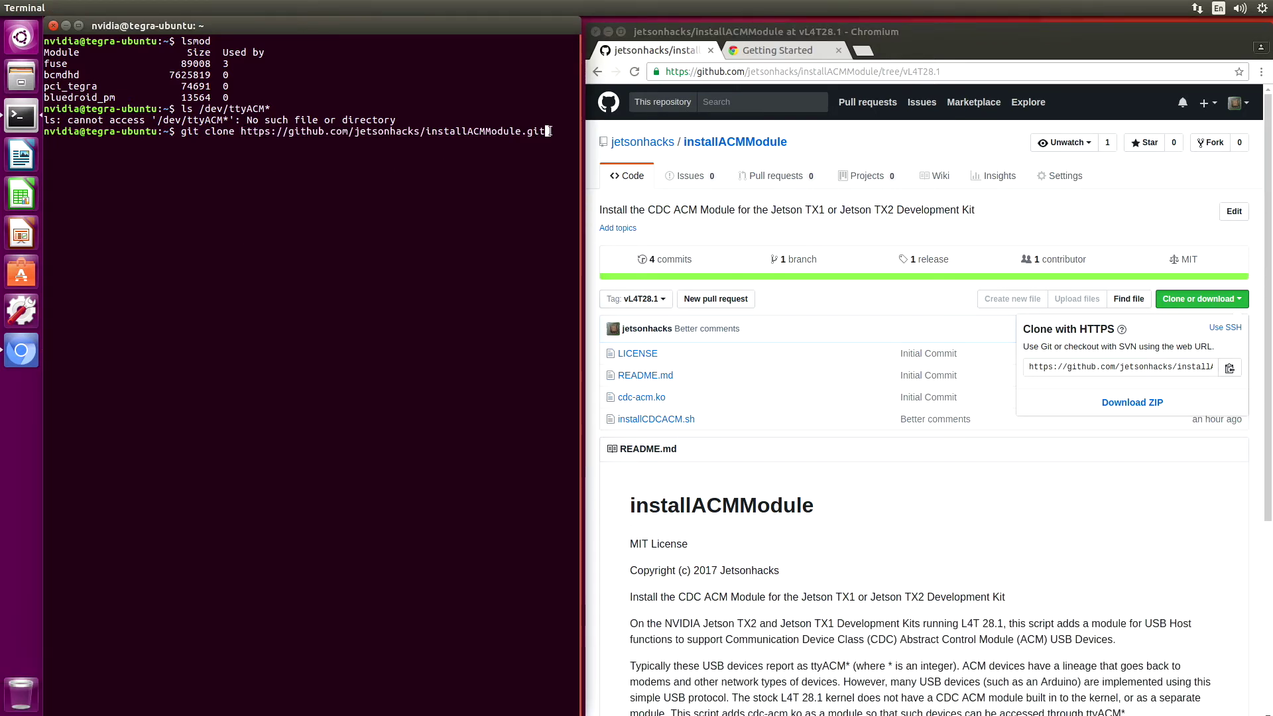
key(Return)
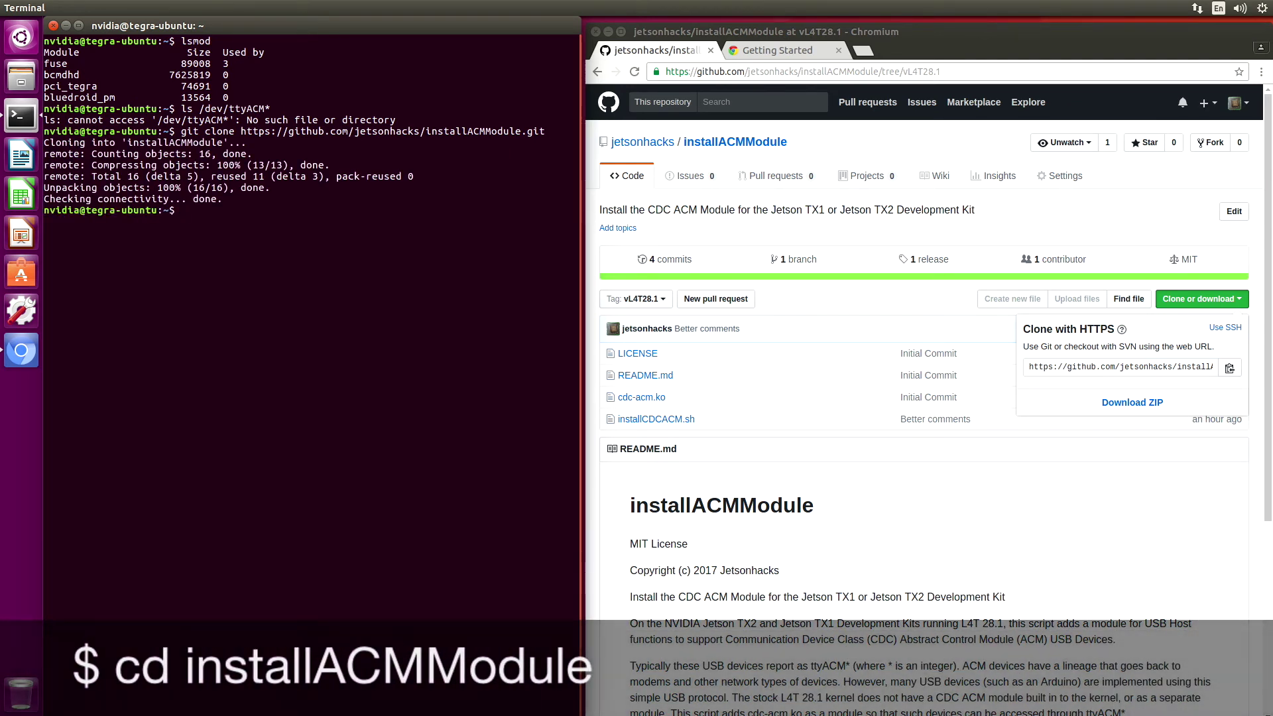
text(cd inst)
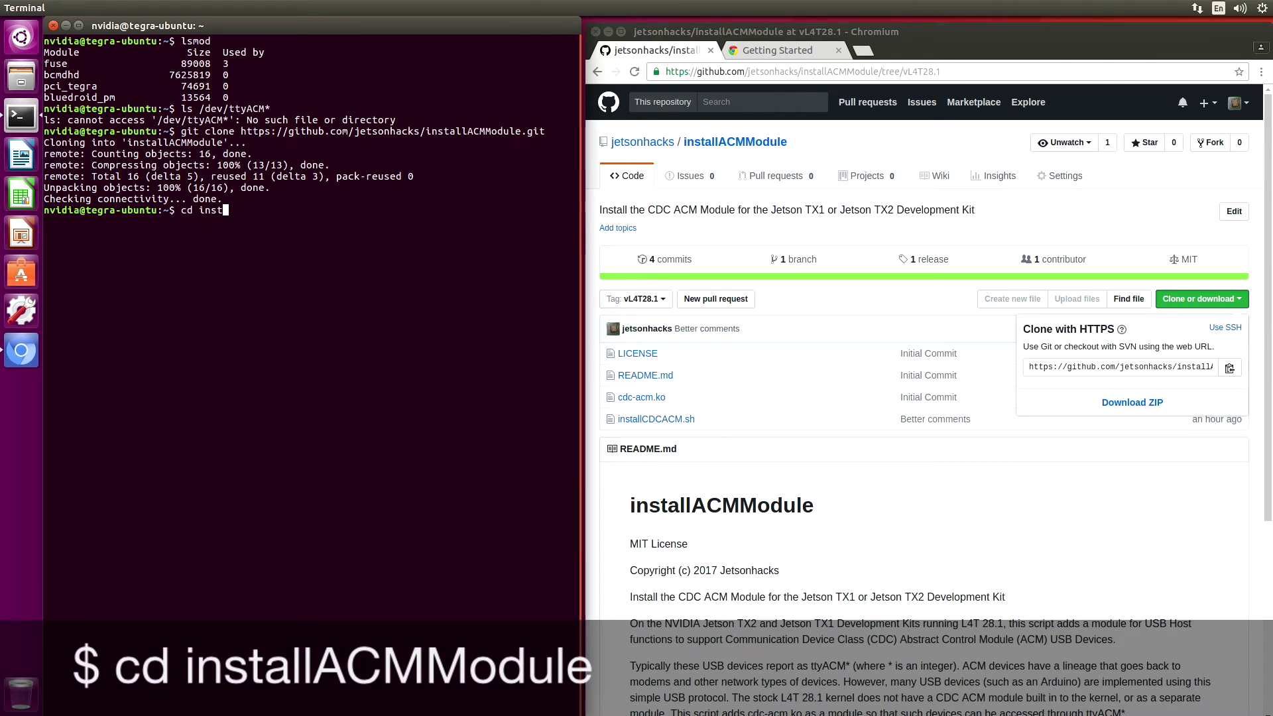
key(Tab)
key(Return)
text(ls)
key(Return)
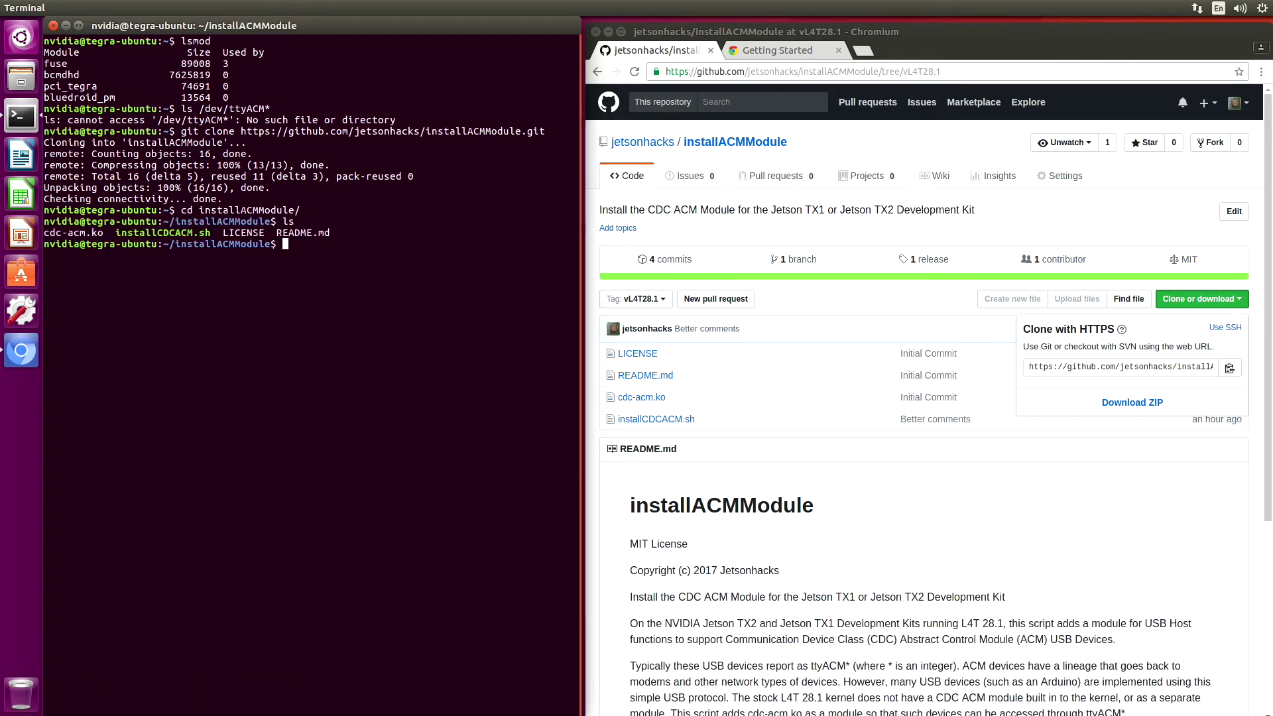
text(./insta)
Step: Run ./installCDCACM.sh with the sudo password and highlight the usb/class install path
key(Tab)
key(Return)
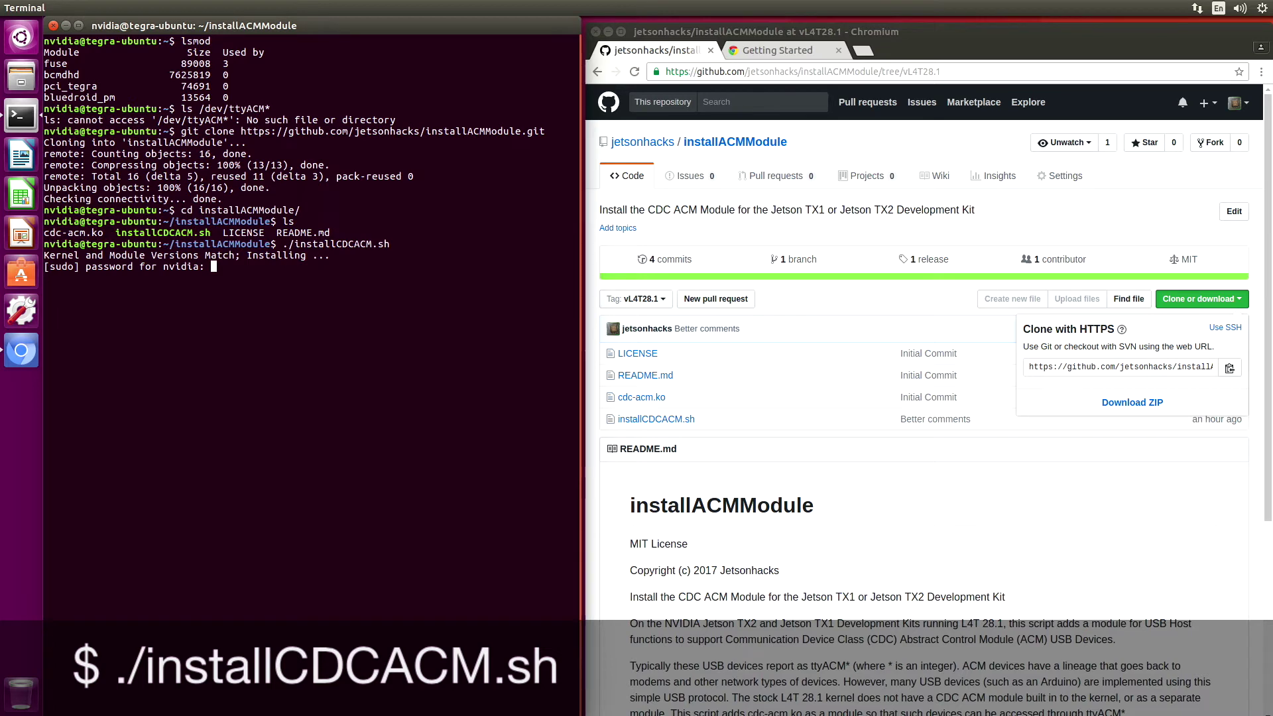
key(Return)
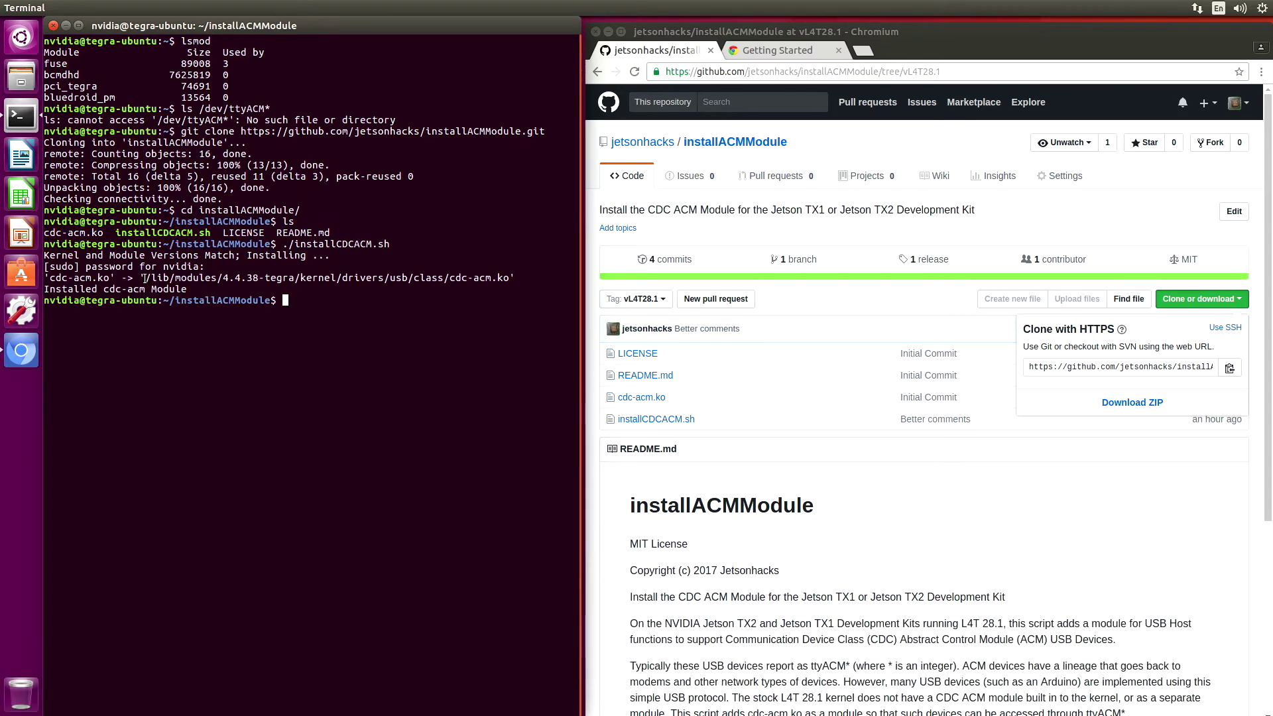
drag(146, 277, 437, 278)
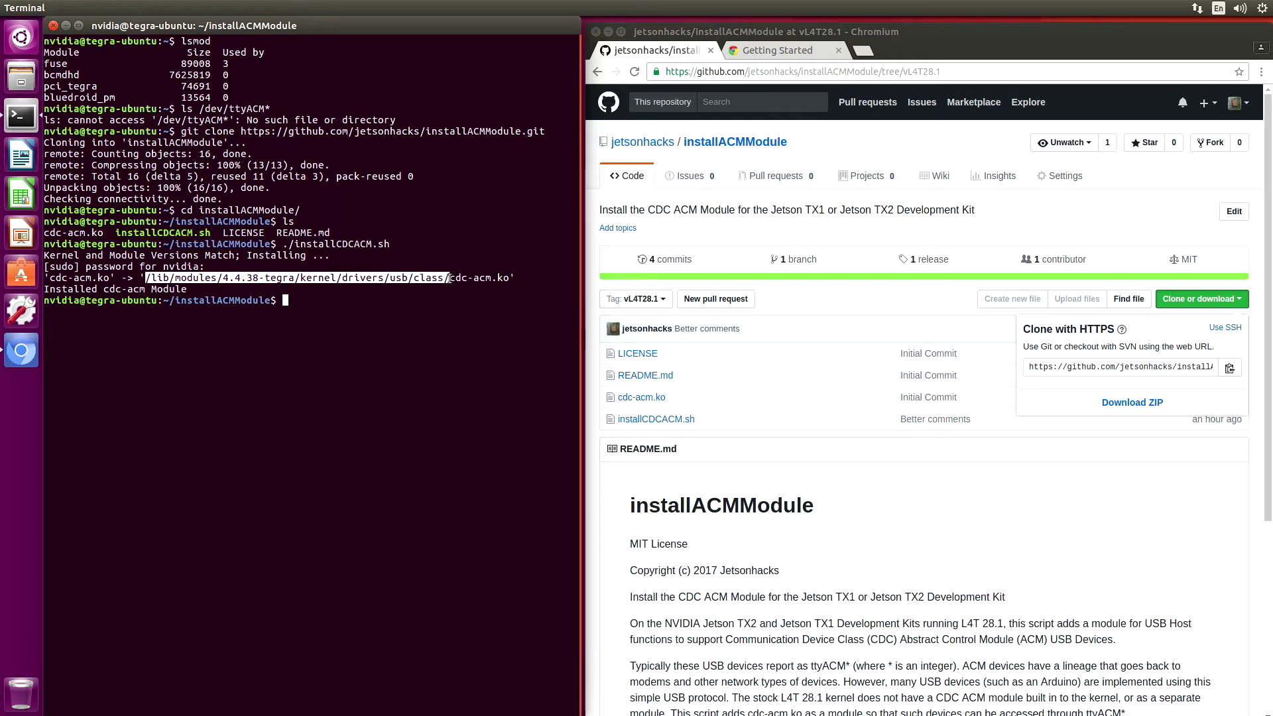
text(clear)
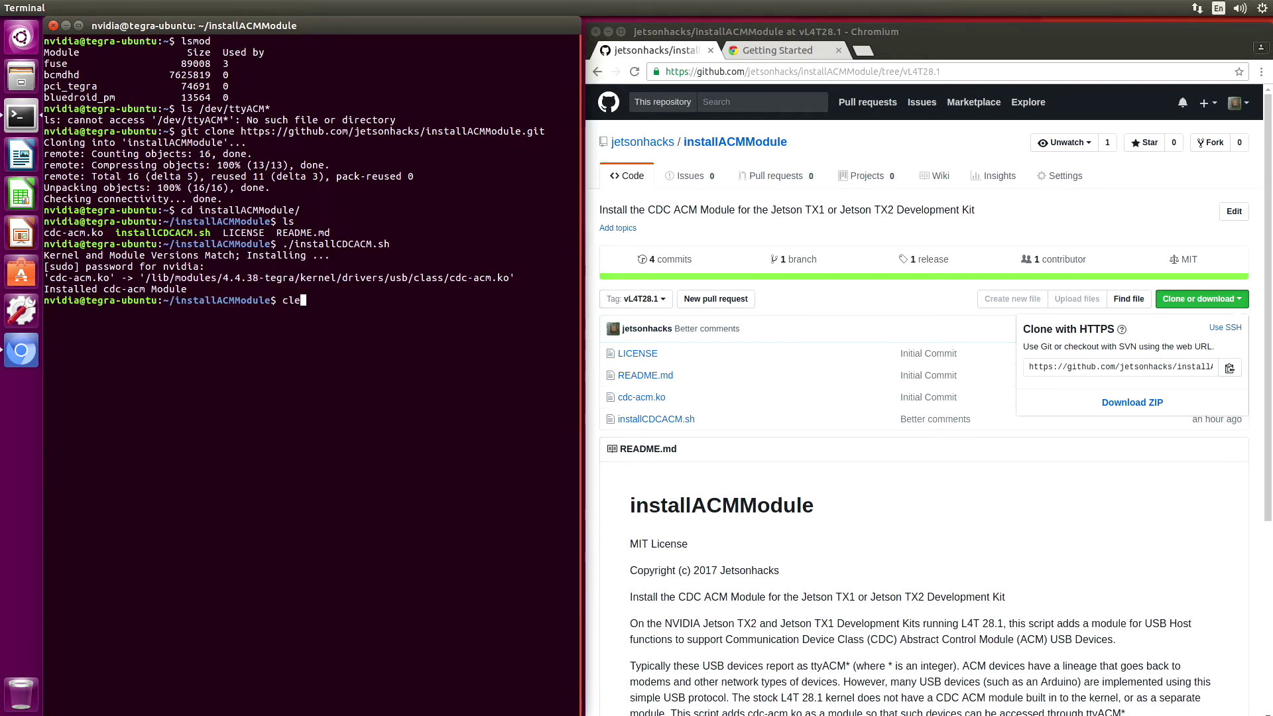
Step: Clear the screen, load cdc-acm with sudo modprobe, and confirm cdc_acm appears in lsmod
key(Return)
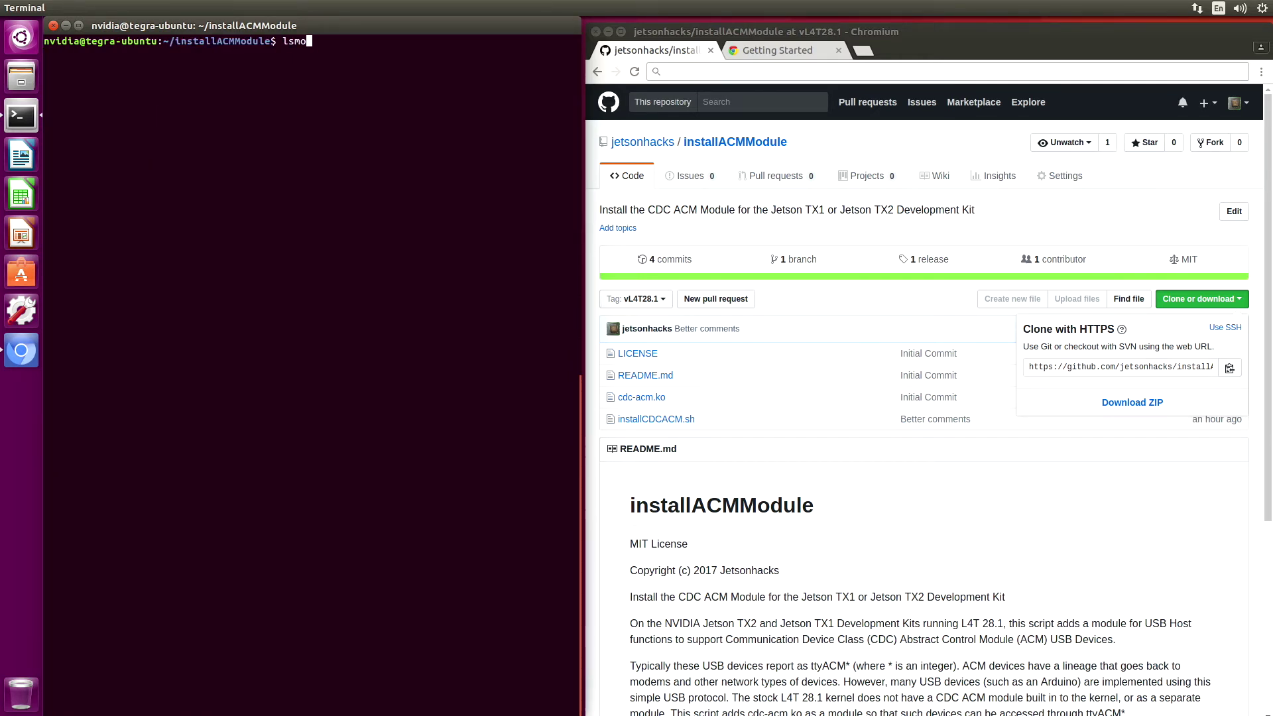
text(l)
text(mod)
key(Return)
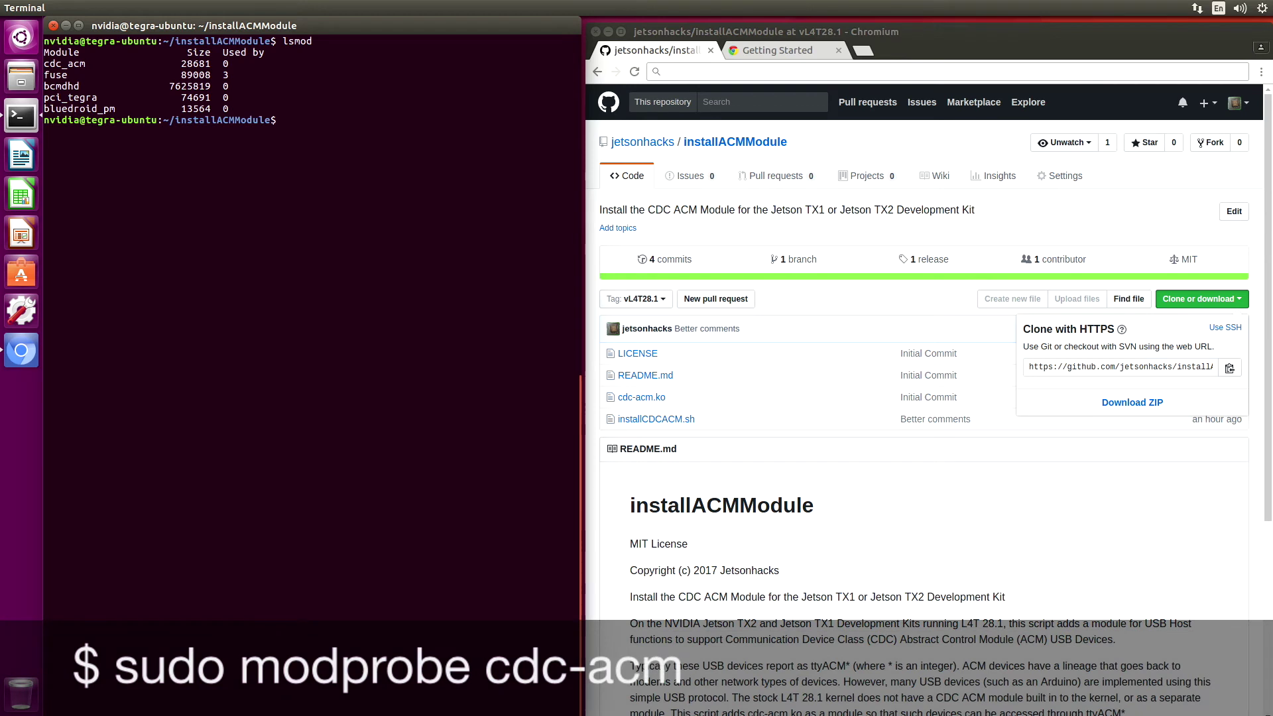
text(modpro)
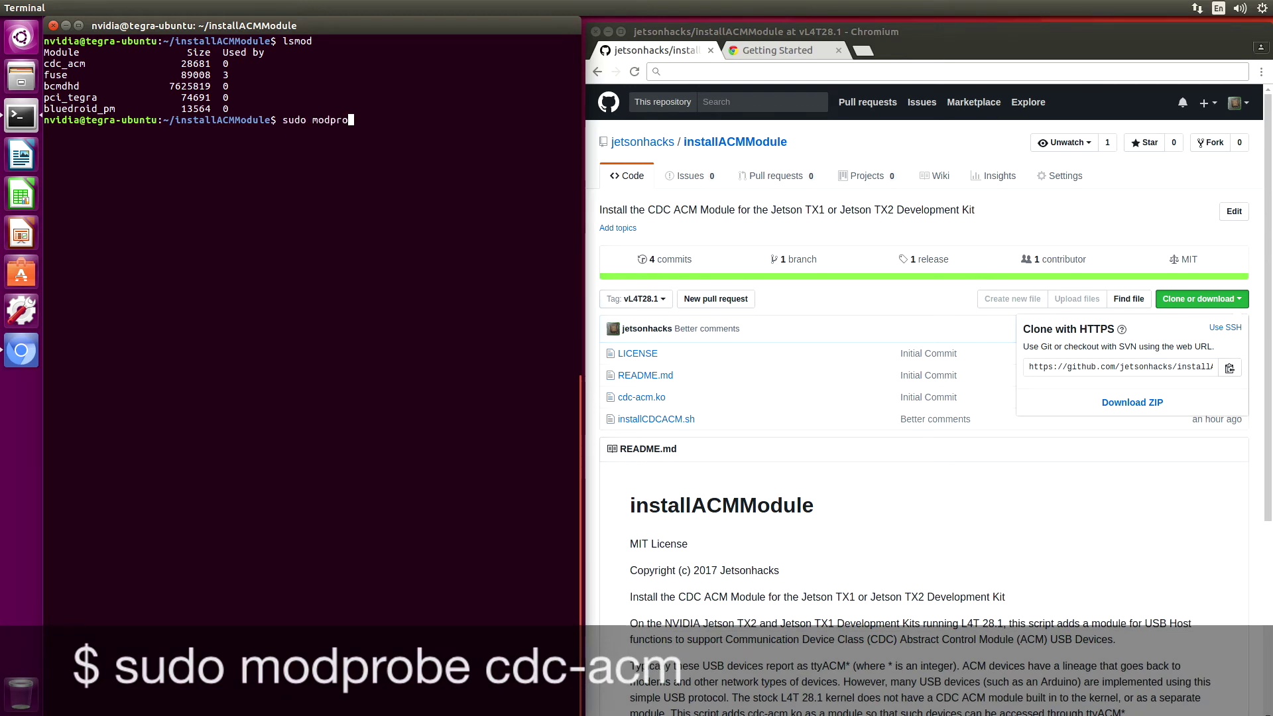
text(be cdc-a)
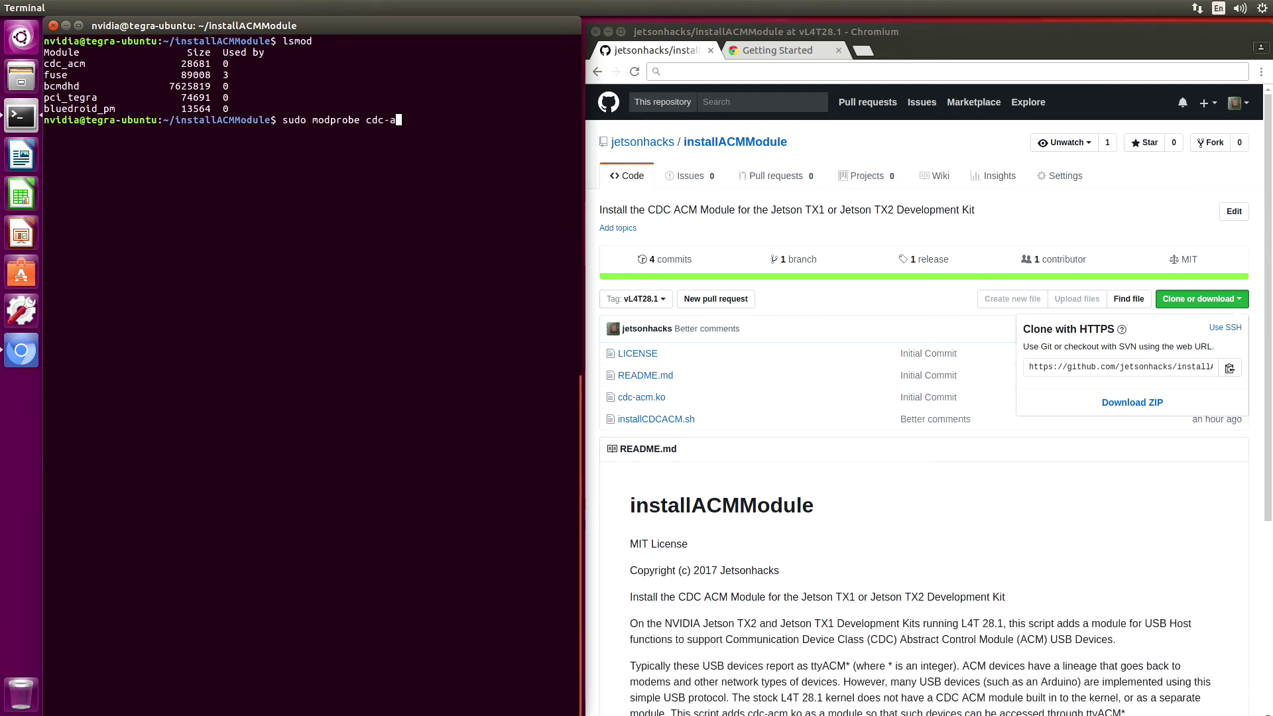
text(cm)
key(Return)
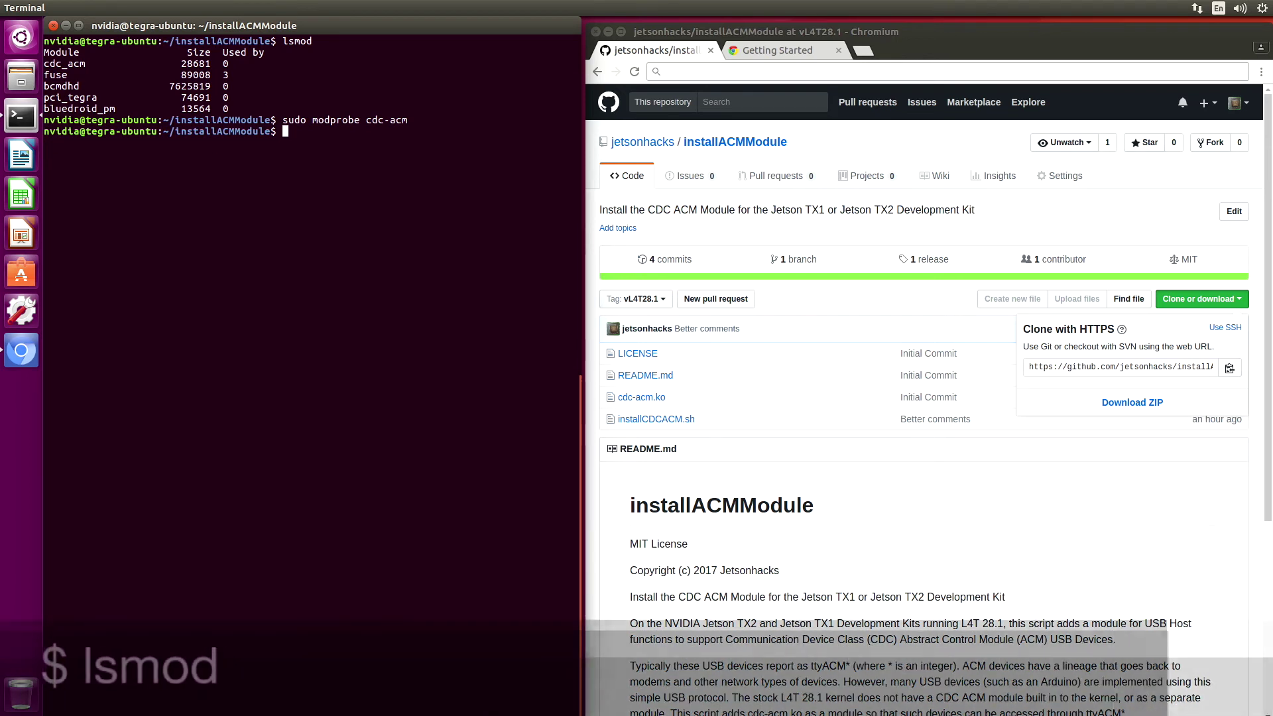
text(ls)
text(mod)
key(Return)
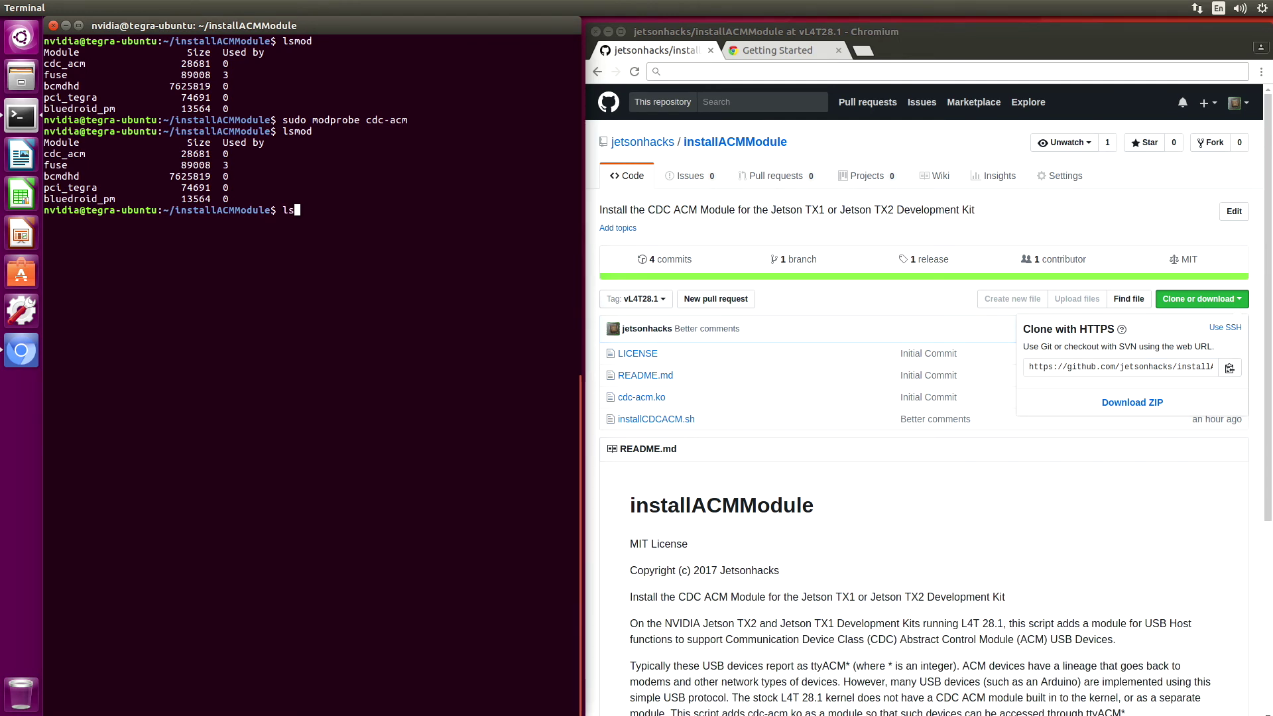
text(/dev/)
text(t)
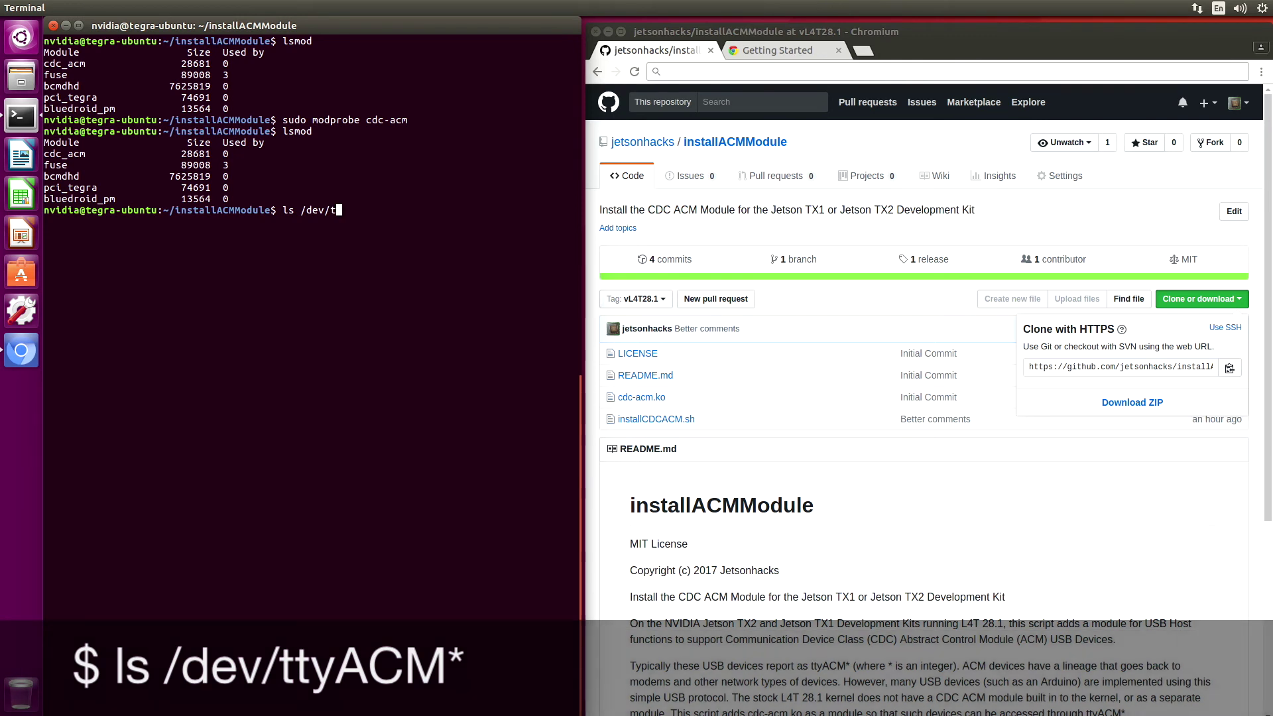
text(tyACM*)
Step: Run ls /dev/ttyACM* and confirm /dev/ttyACM0 is printed
key(Return)
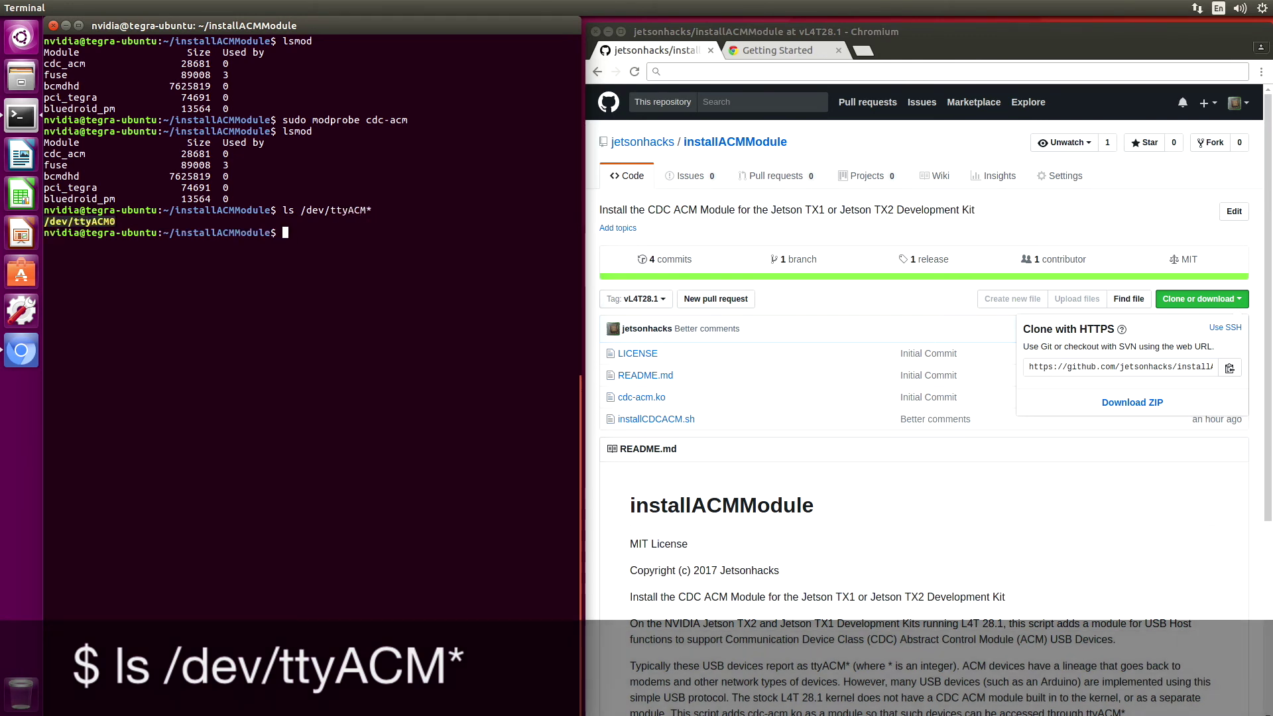